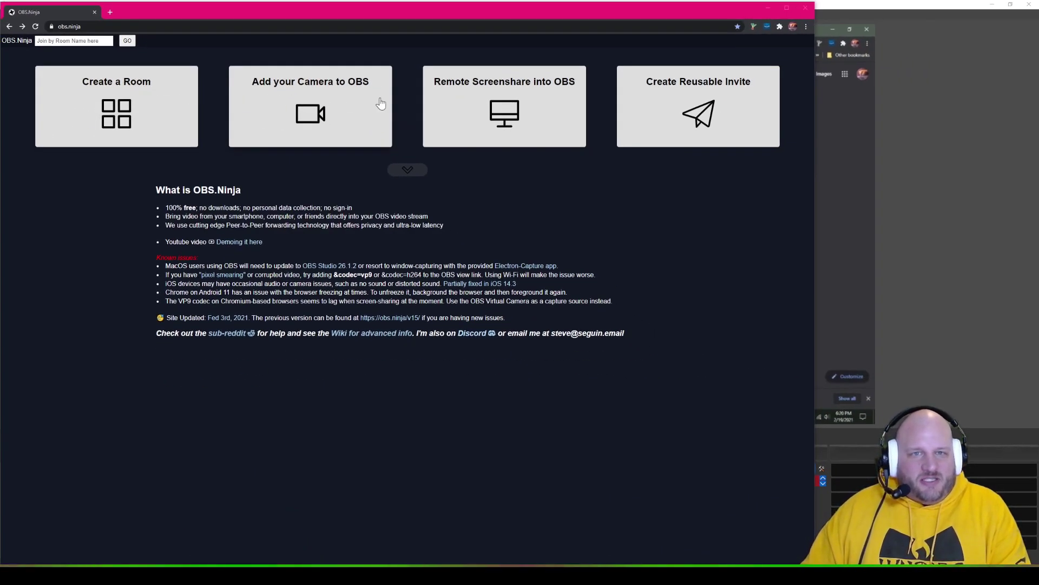
# Open OBS Ninja's Create Reusable Invite page from the home page
pyautogui.click(710, 116)
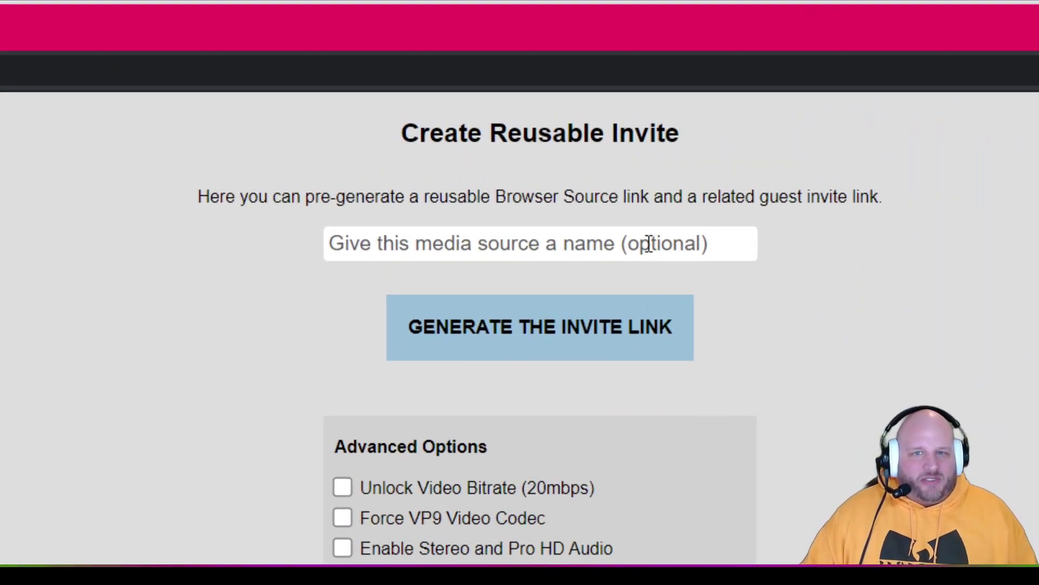
# Name the media source 'YouTube Example', unlock the 20mbps bitrate and enable stereo Pro HD audio
pyautogui.click(663, 244)
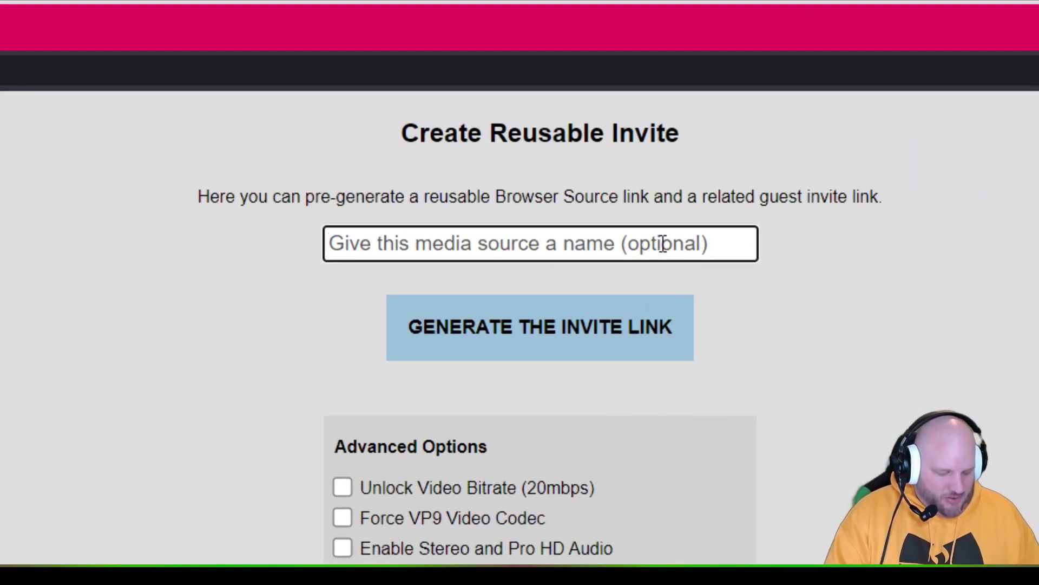
pyautogui.write('YouTube Example')
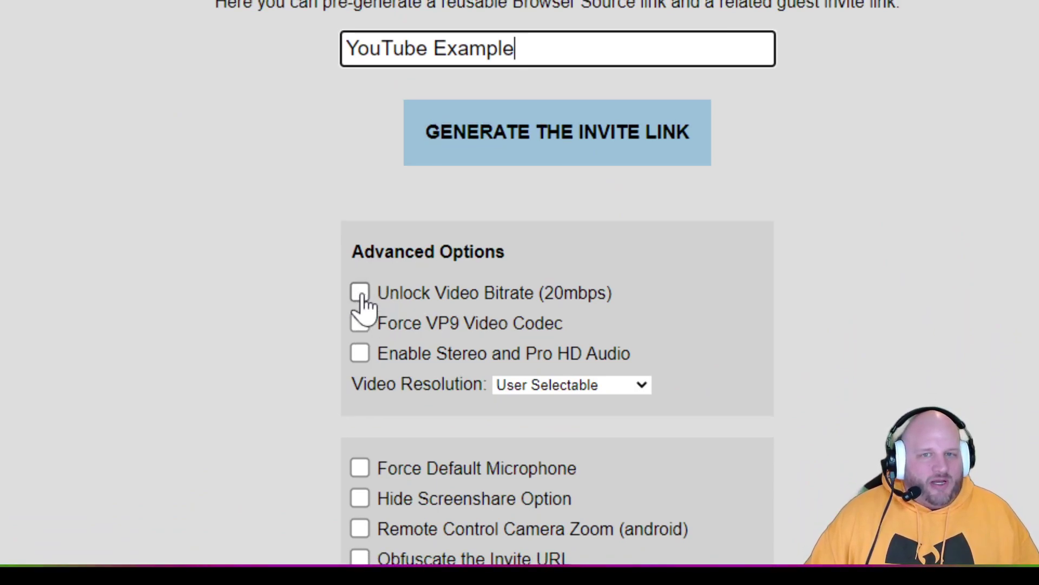
pyautogui.click(361, 293)
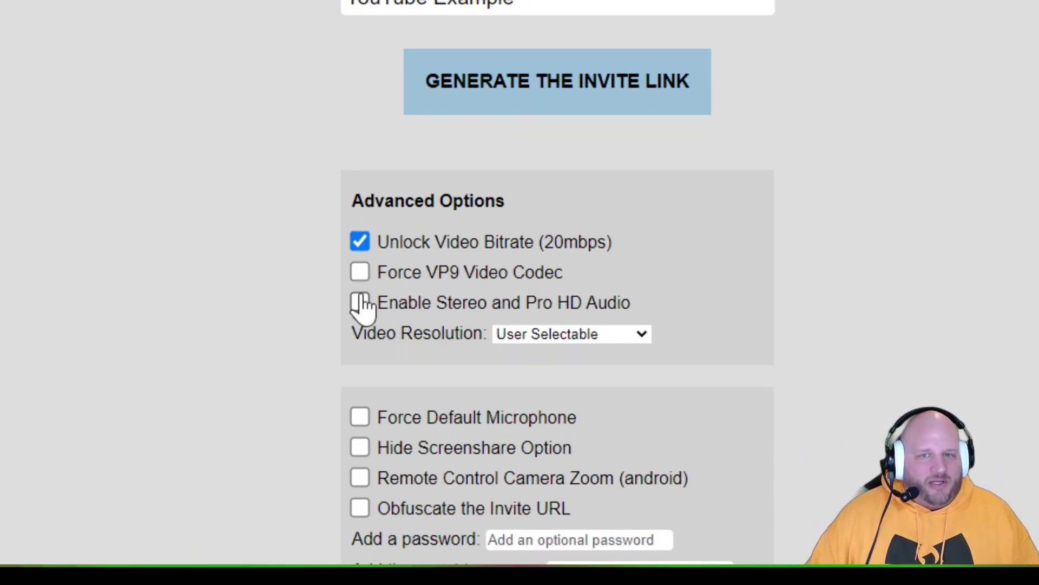
pyautogui.click(360, 351)
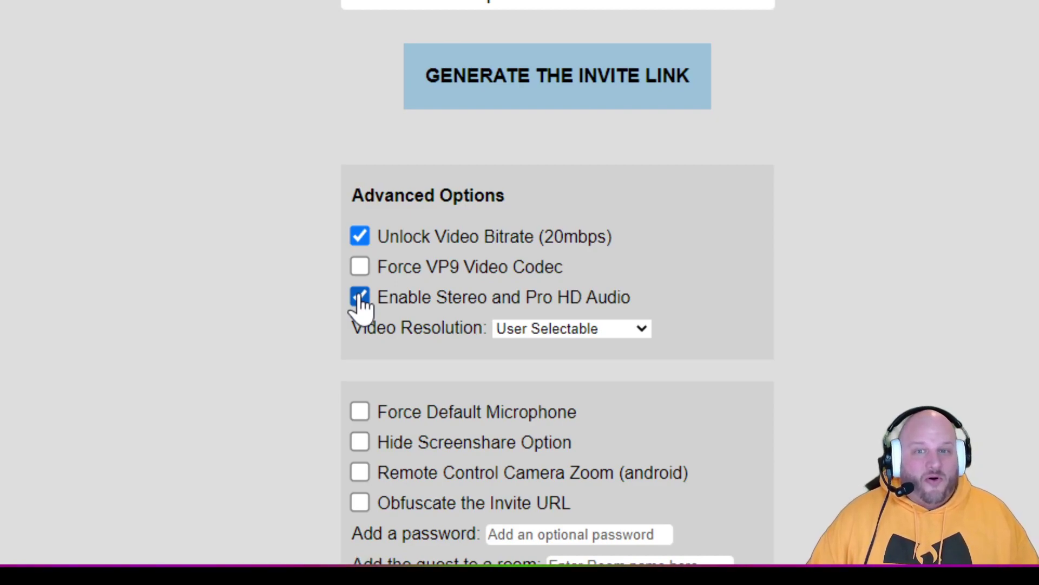
# Set the video resolution to Maximum Resolution and scroll down the invite form
pyautogui.click(629, 329)
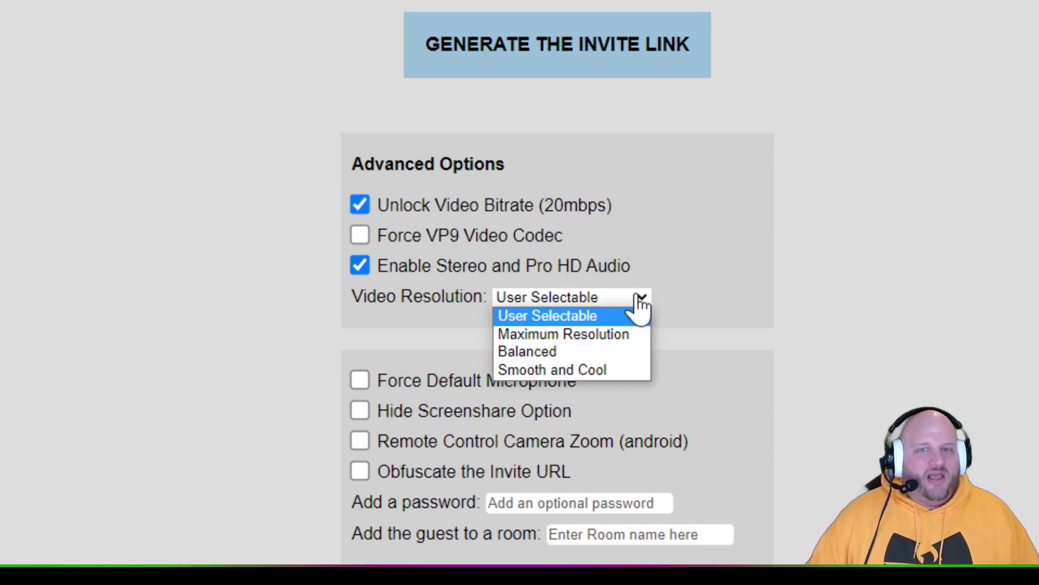
pyautogui.click(614, 330)
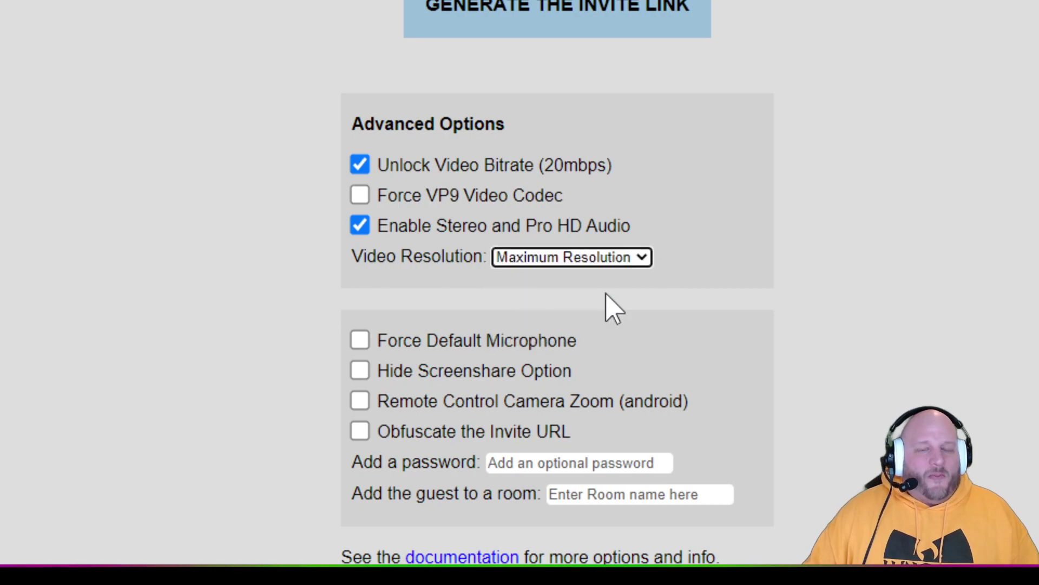
pyautogui.scroll(-1, 628, 307)
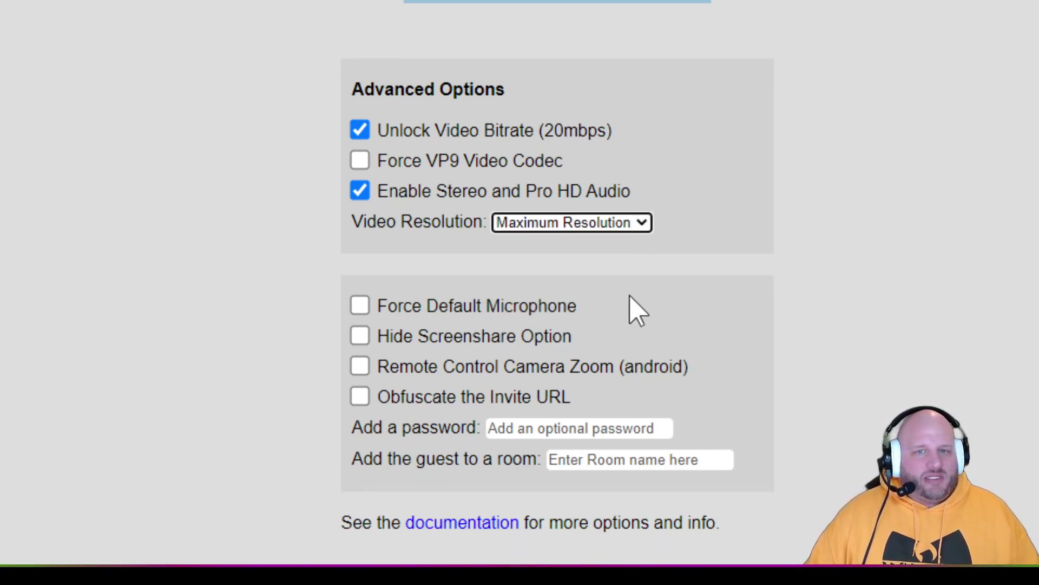
pyautogui.scroll(-2, 631, 309)
pyautogui.scroll(-3, 501, 307)
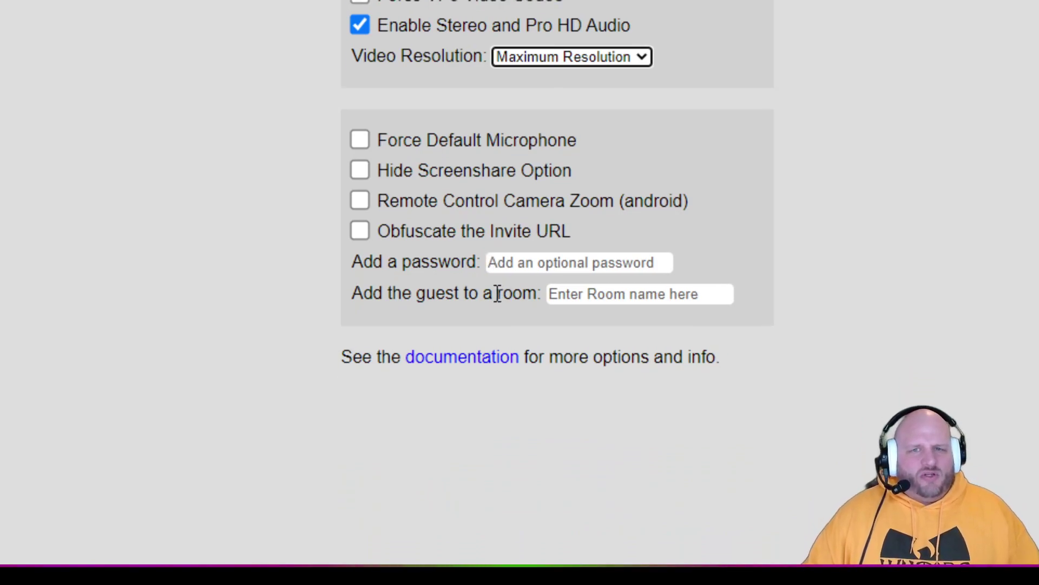
pyautogui.scroll(1, 498, 295)
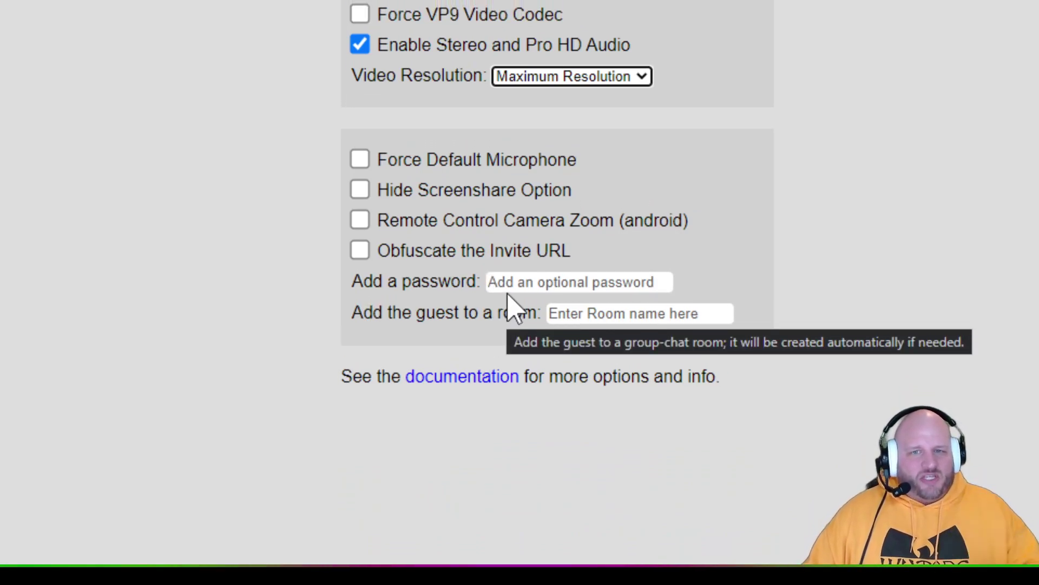
pyautogui.scroll(-1, 563, 304)
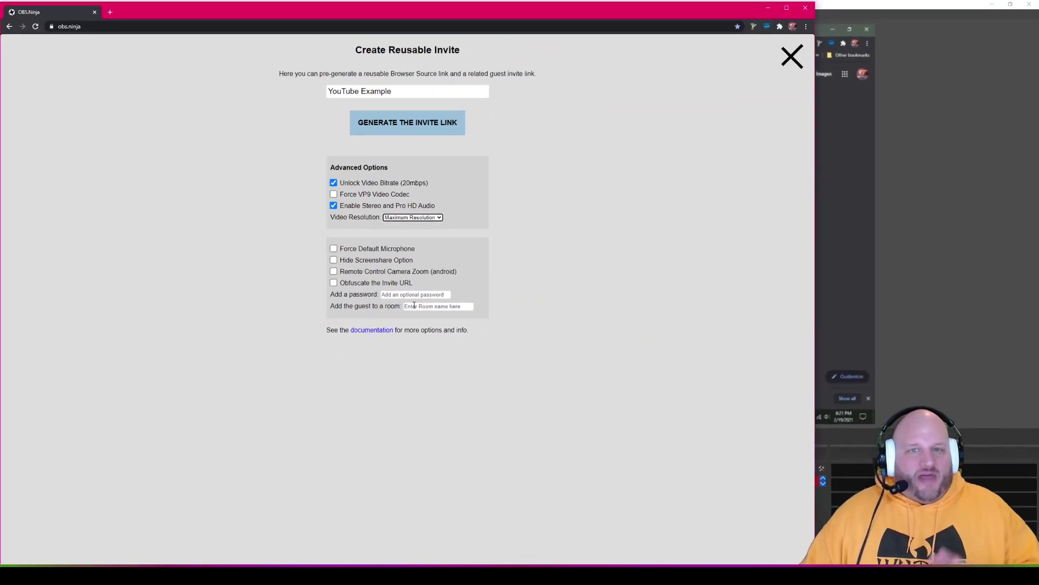
# Generate the invite, then copy the guest invite link and the OBS Browser Source link
pyautogui.click(408, 132)
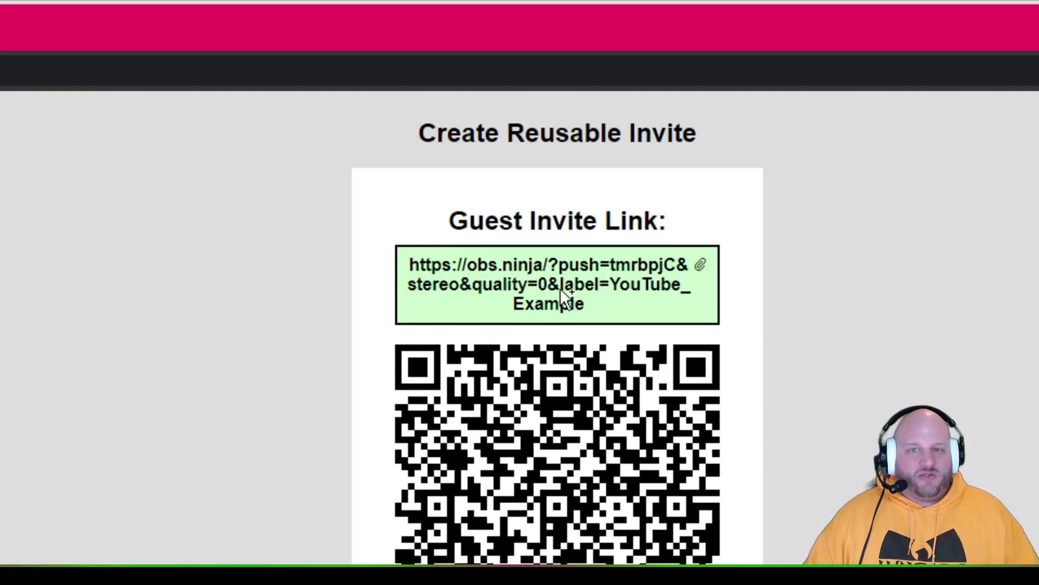
pyautogui.click(560, 288)
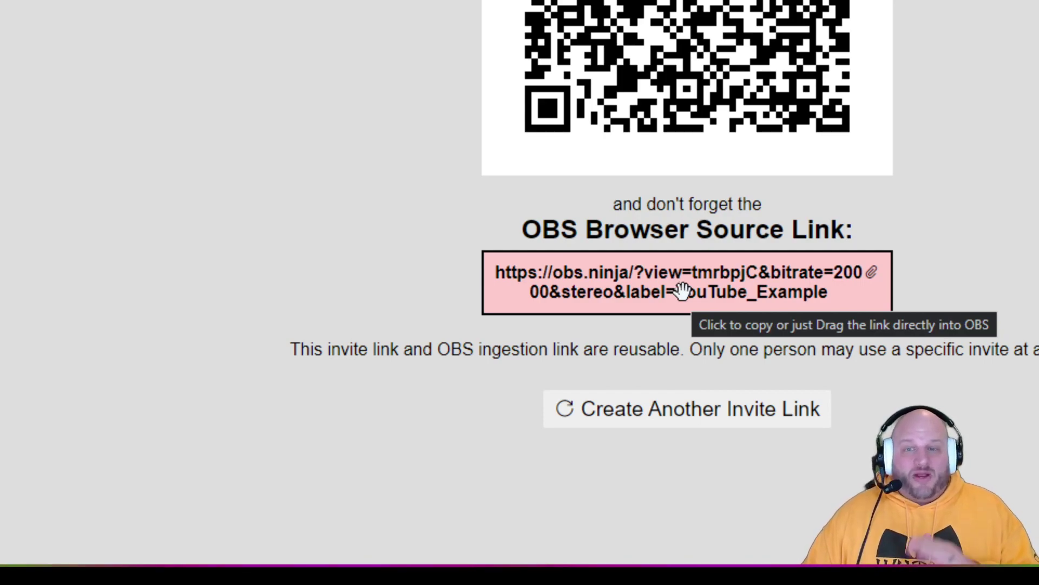
pyautogui.click(683, 291)
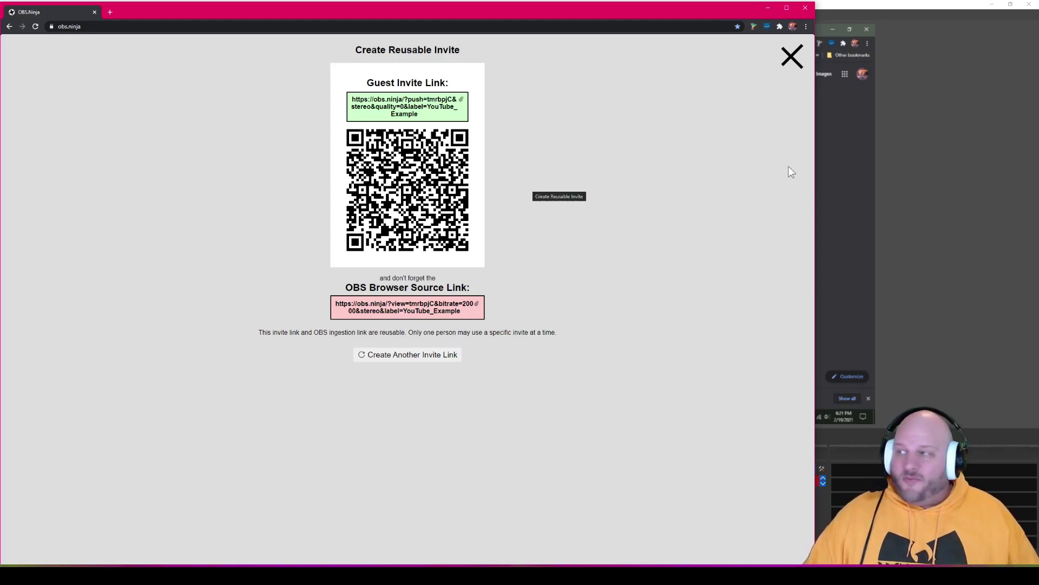
# Switch to OBS Studio and add a new scene named Scene 2
pyautogui.click(905, 148)
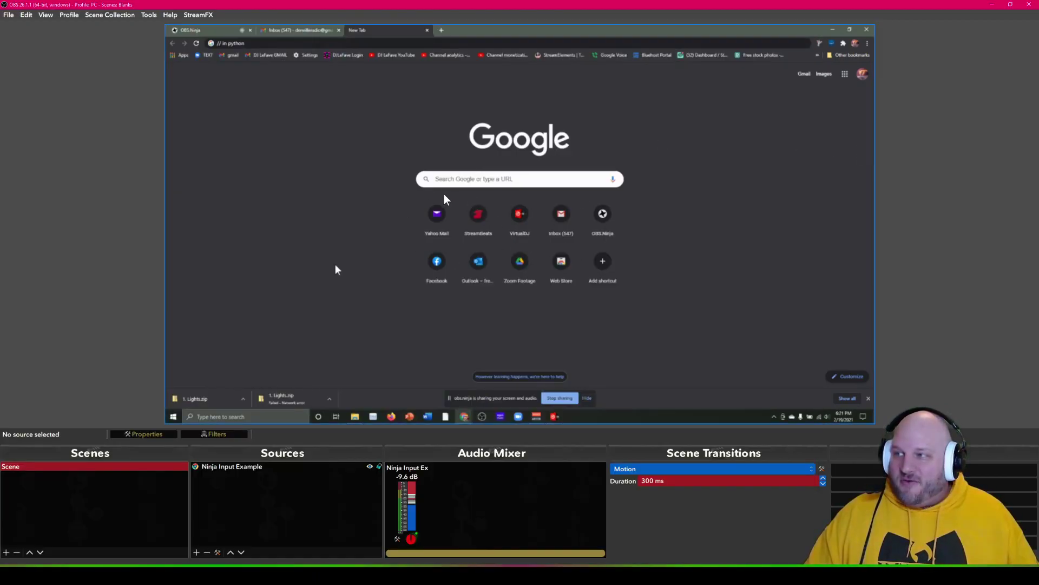
pyautogui.click(7, 552)
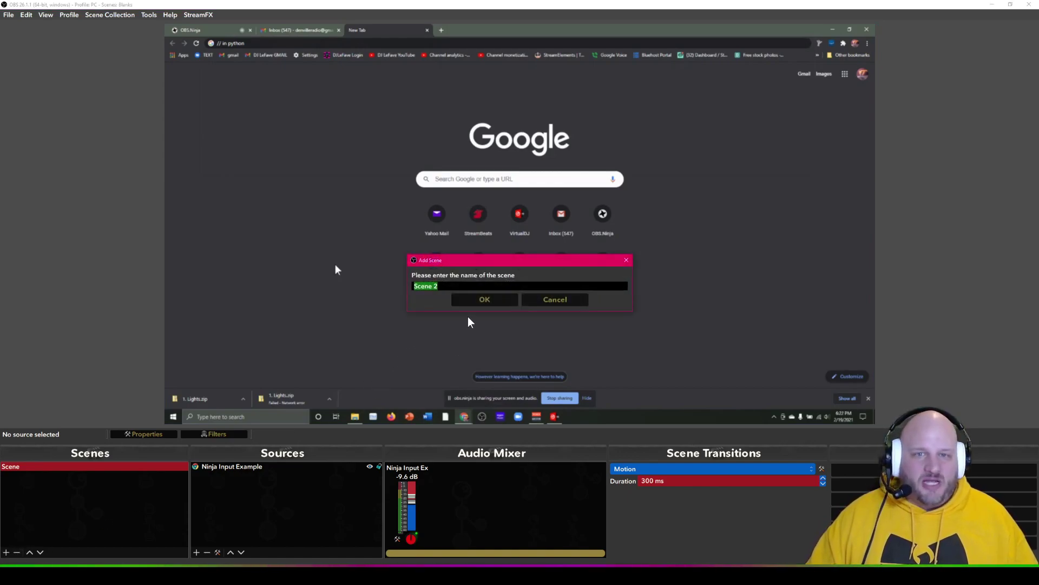
pyautogui.click(476, 302)
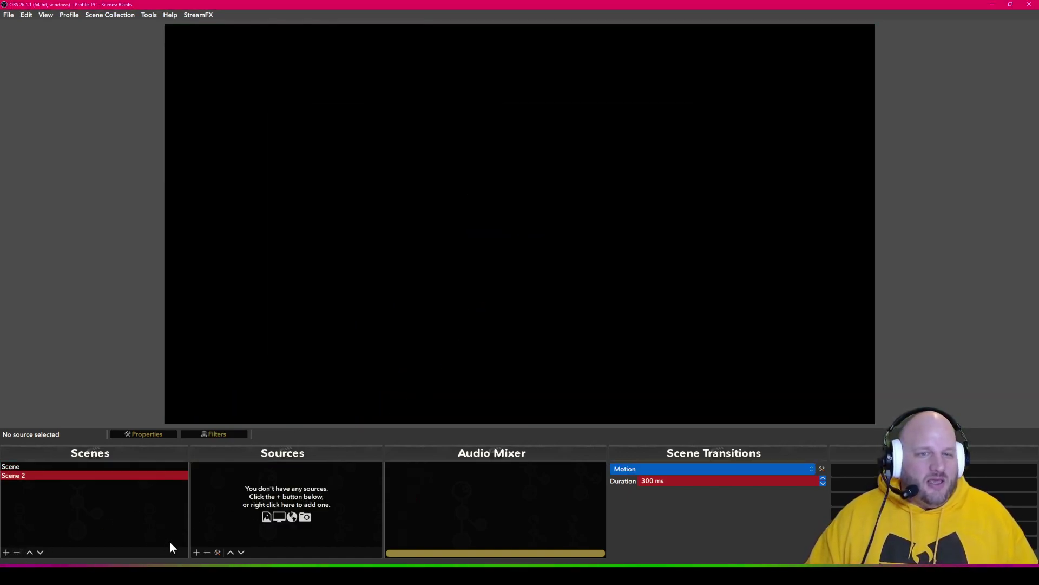
# Add a Browser source to Scene 2 named 'YouTube Example Ninja'
pyautogui.click(196, 552)
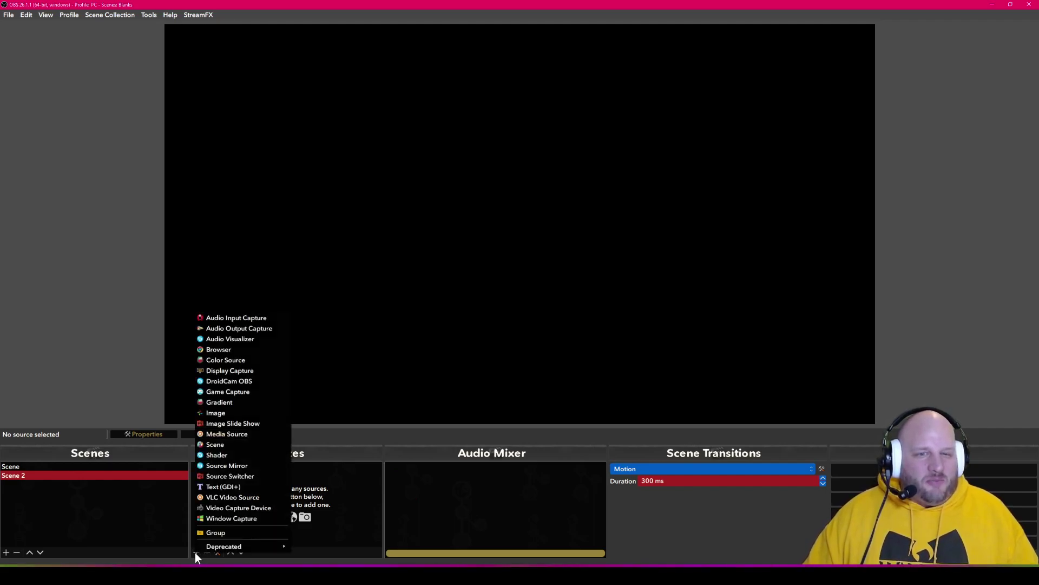
pyautogui.press('Escape')
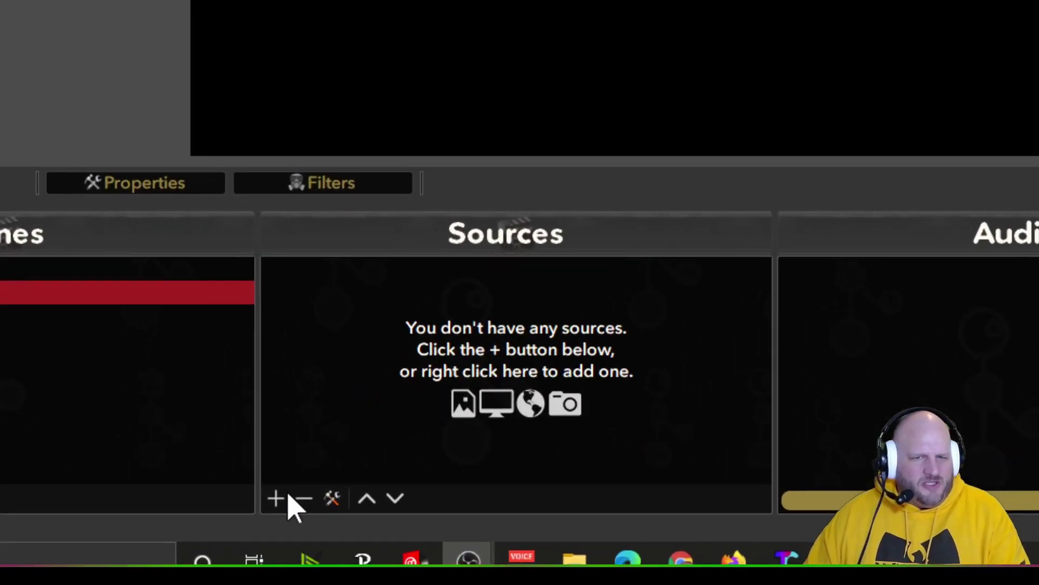
pyautogui.click(278, 498)
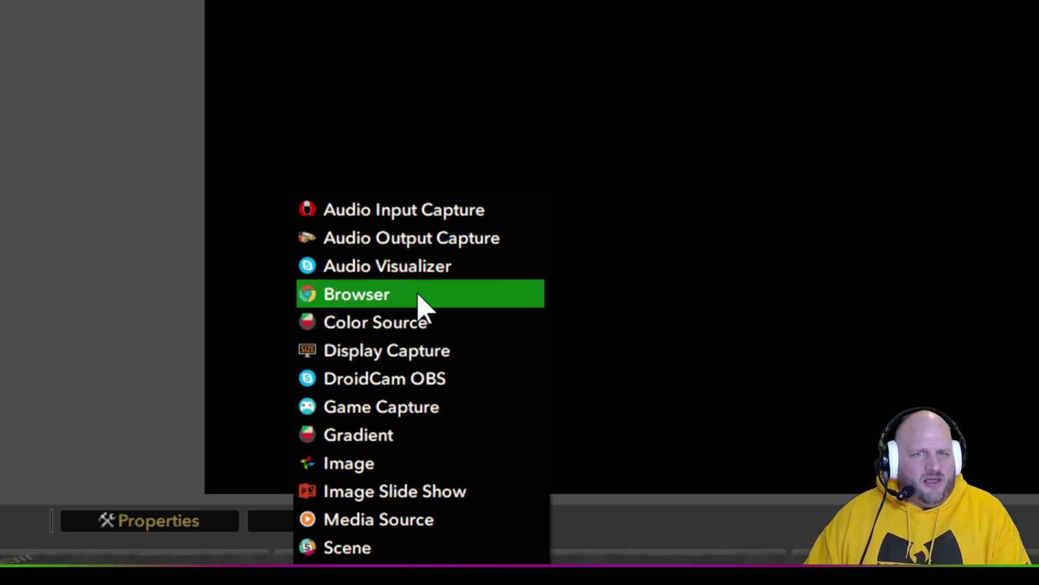
pyautogui.click(421, 302)
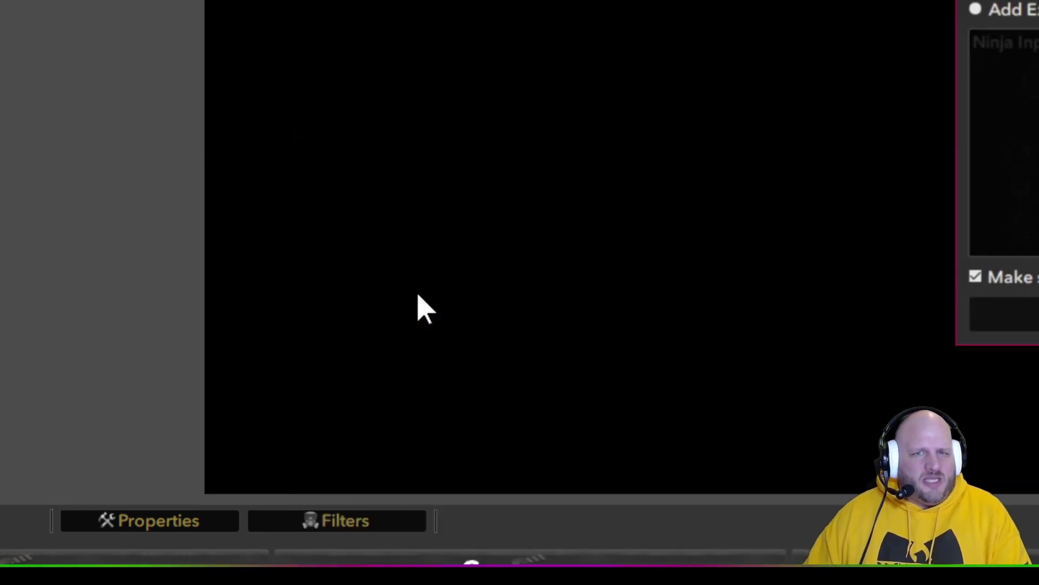
pyautogui.write('Y')
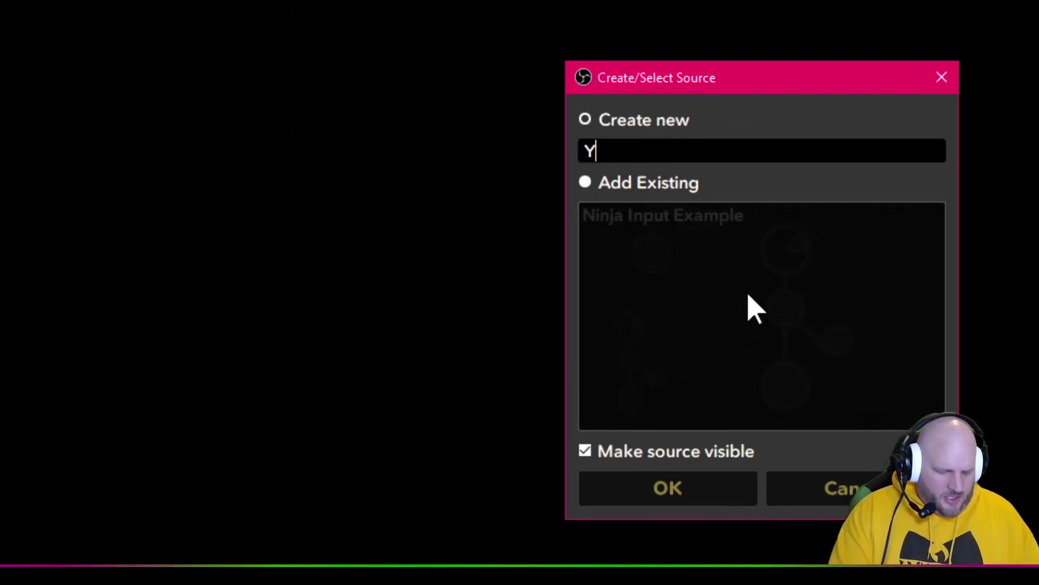
pyautogui.write('ouTube Exampl')
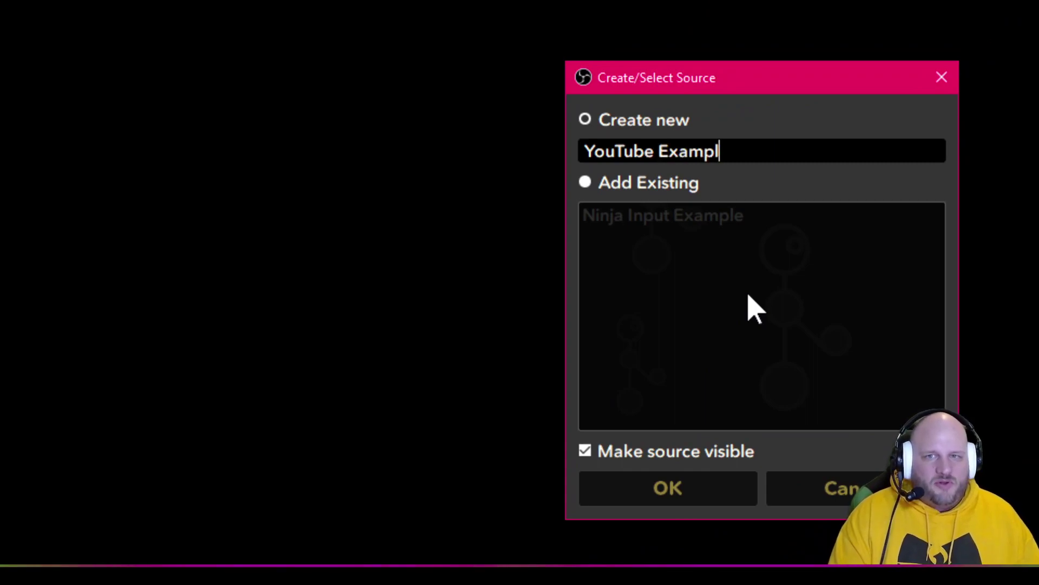
pyautogui.write('e Ninja')
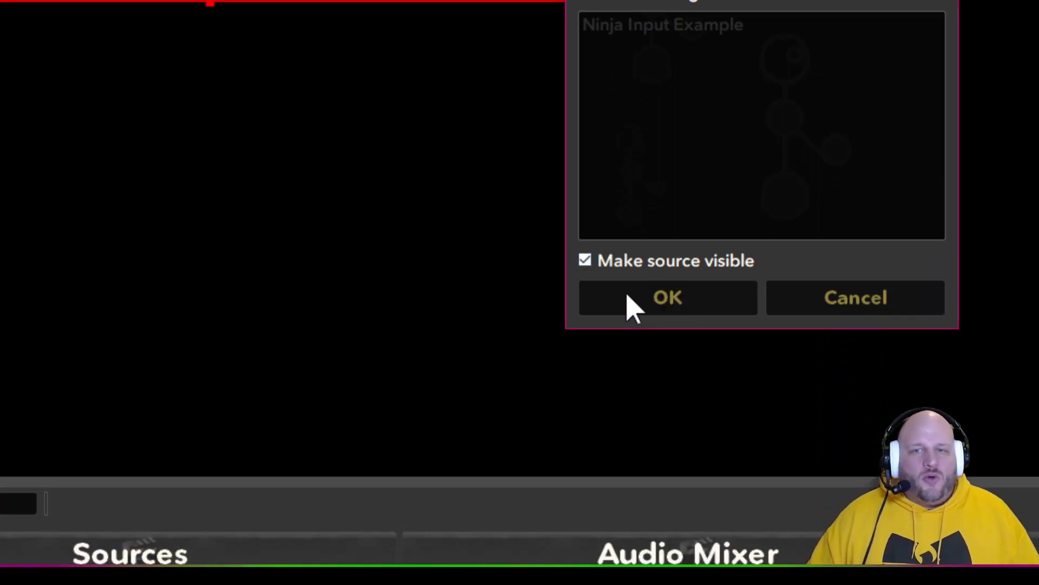
# Set the browser source URL to the obs.ninja view link, with audio controlled via OBS
pyautogui.click(634, 309)
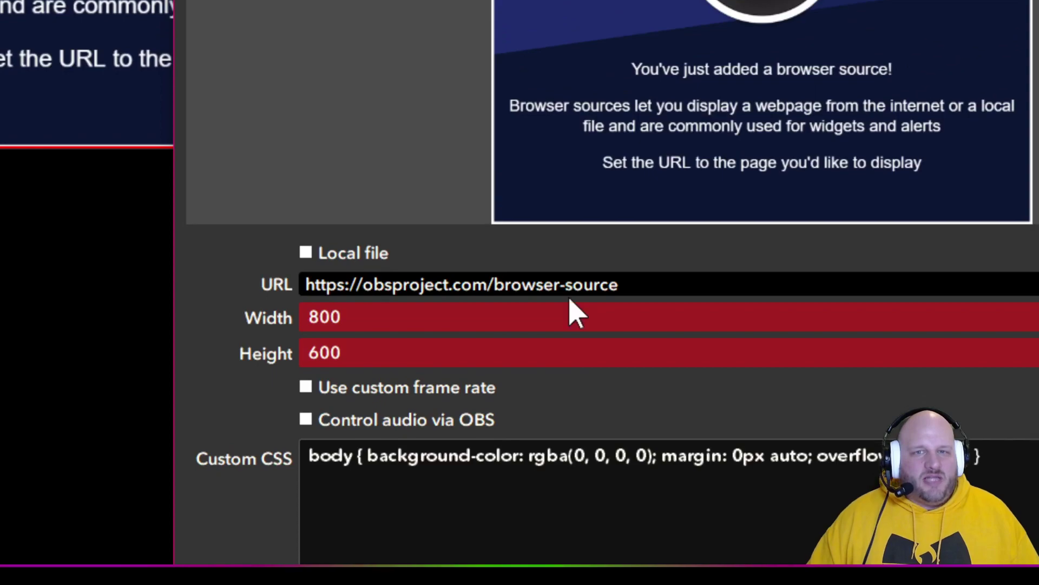
pyautogui.tripleClick(574, 290)
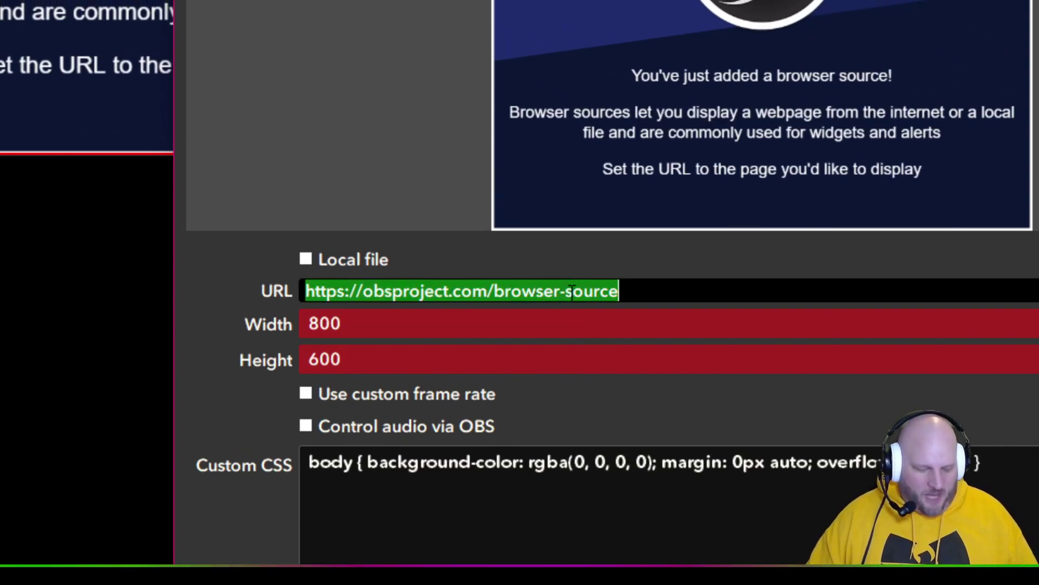
pyautogui.hotkey('ctrl', 'v')
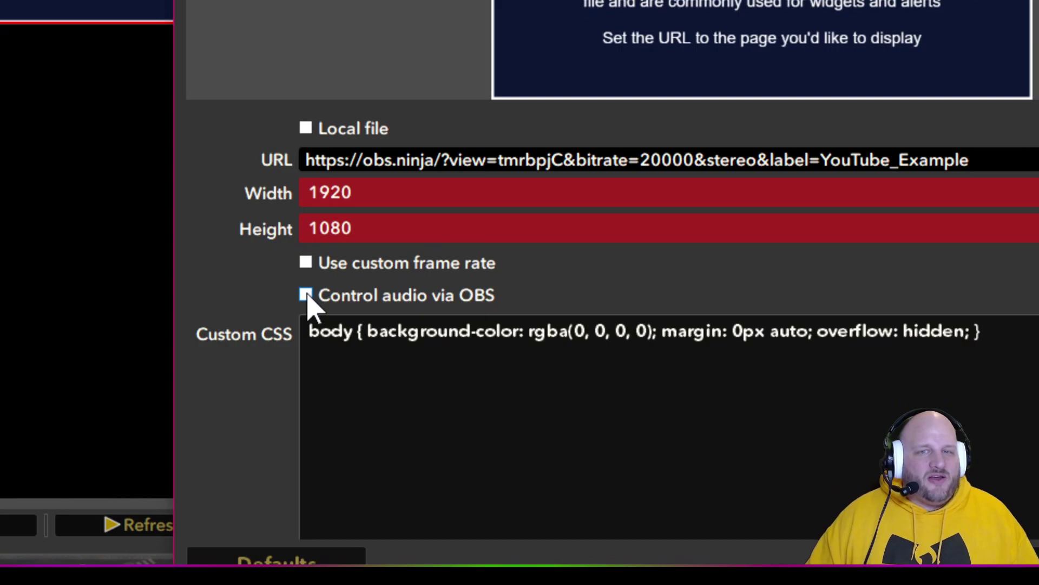
pyautogui.click(306, 297)
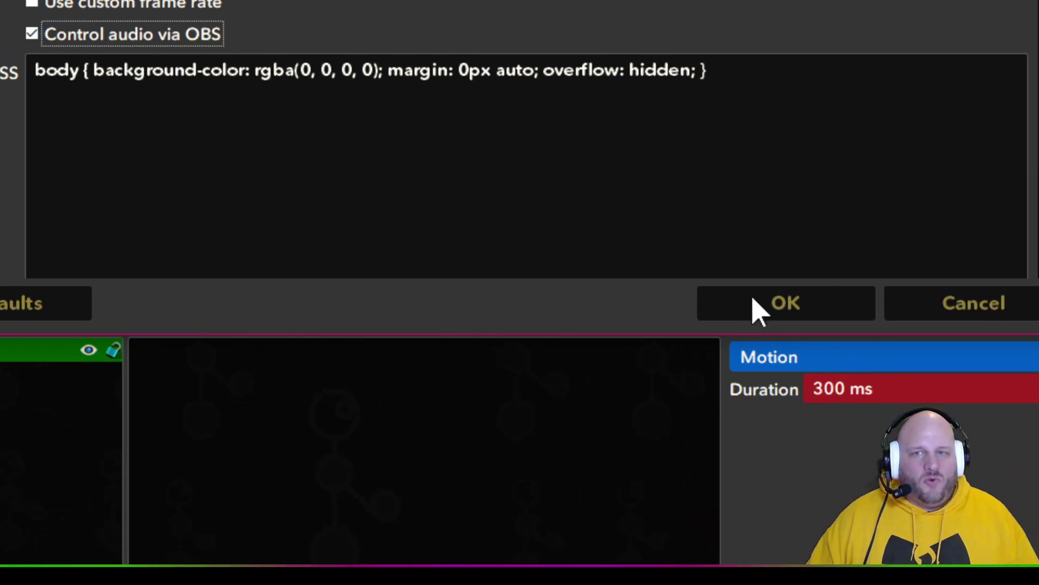
pyautogui.click(749, 297)
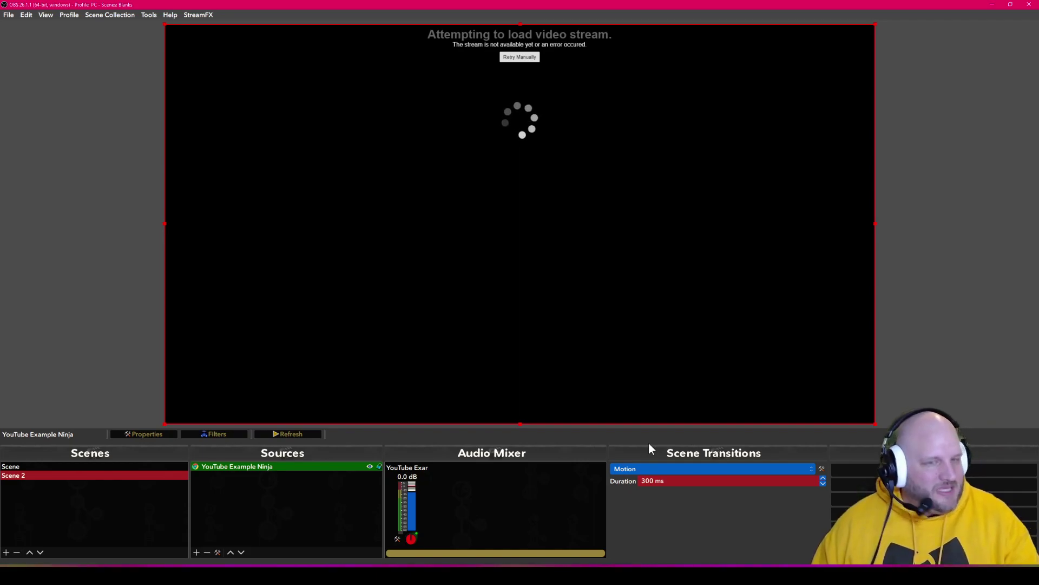
# Select the scene named Scene, then load the obs.ninja push link in Chrome's new tab
pyautogui.click(92, 466)
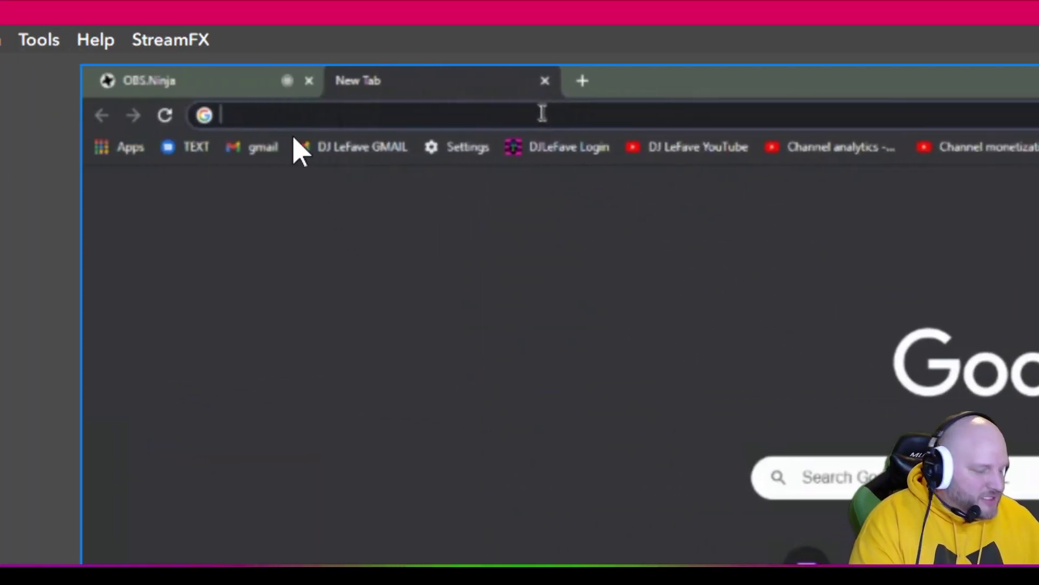
pyautogui.hotkey('ctrl', 'v')
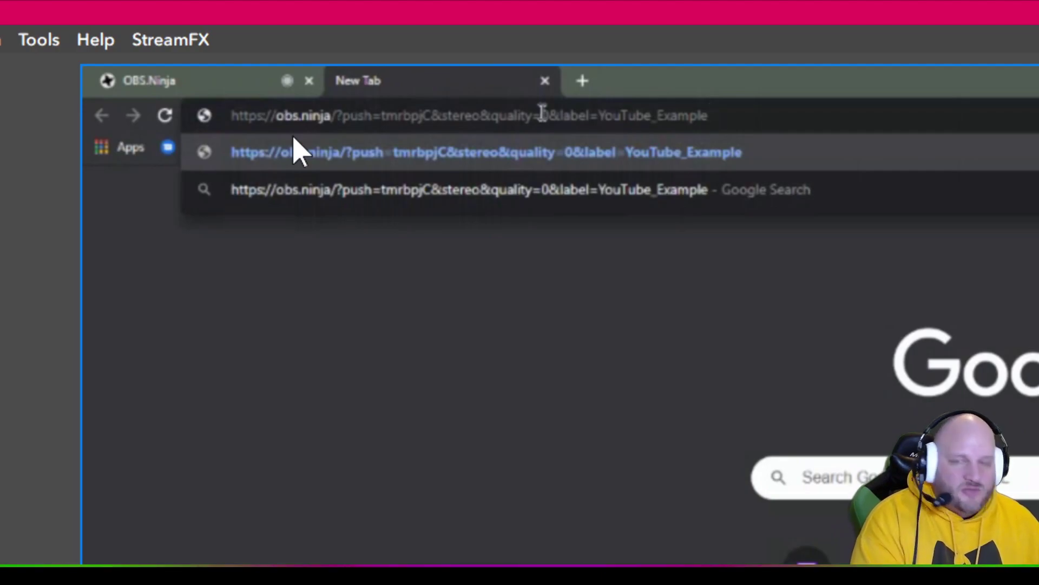
pyautogui.press('Return')
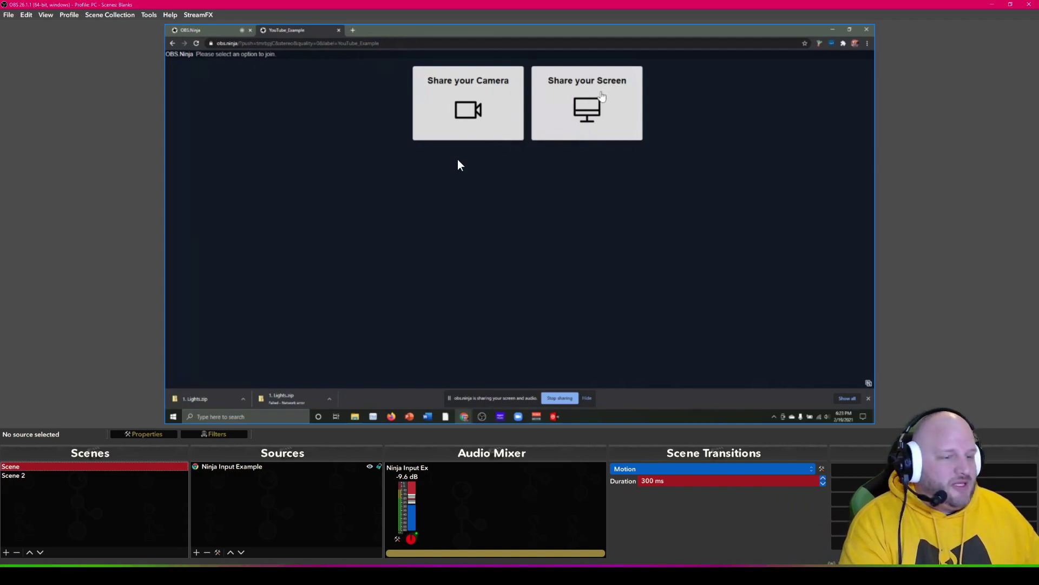
# Share the laptop's entire screen with its audio through OBS Ninja
pyautogui.click(602, 96)
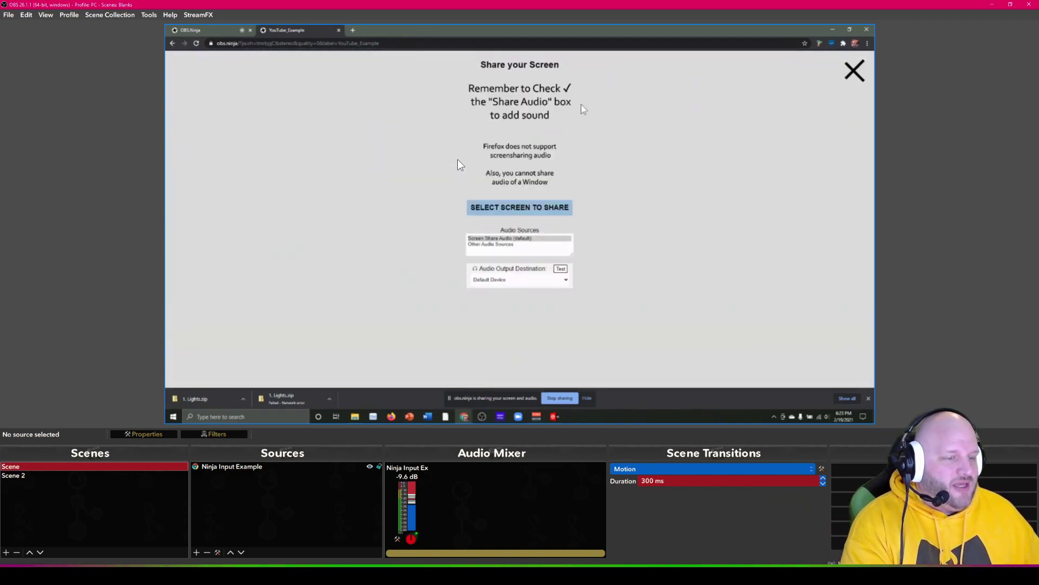
pyautogui.click(563, 209)
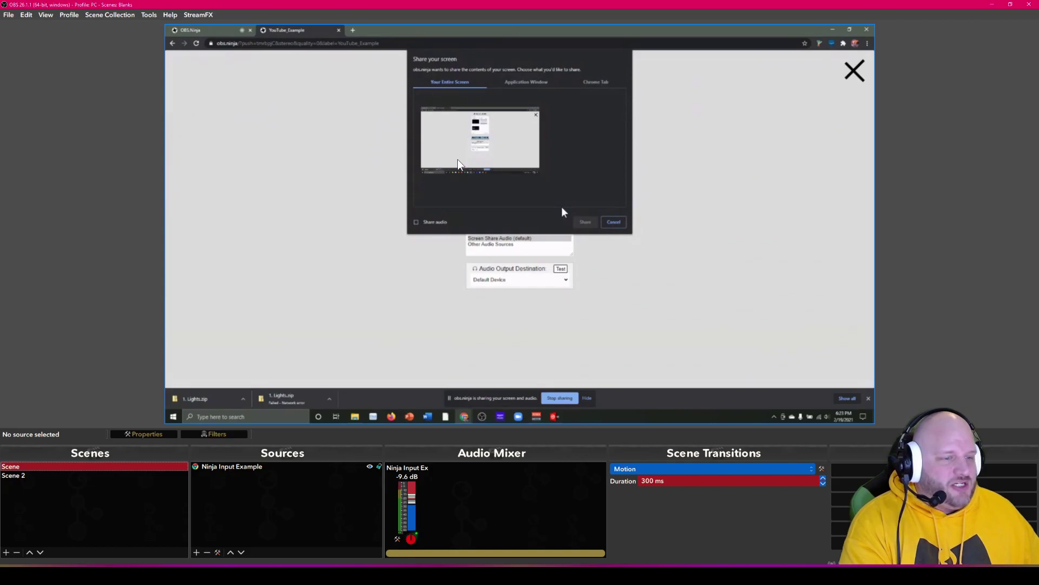
pyautogui.click(514, 150)
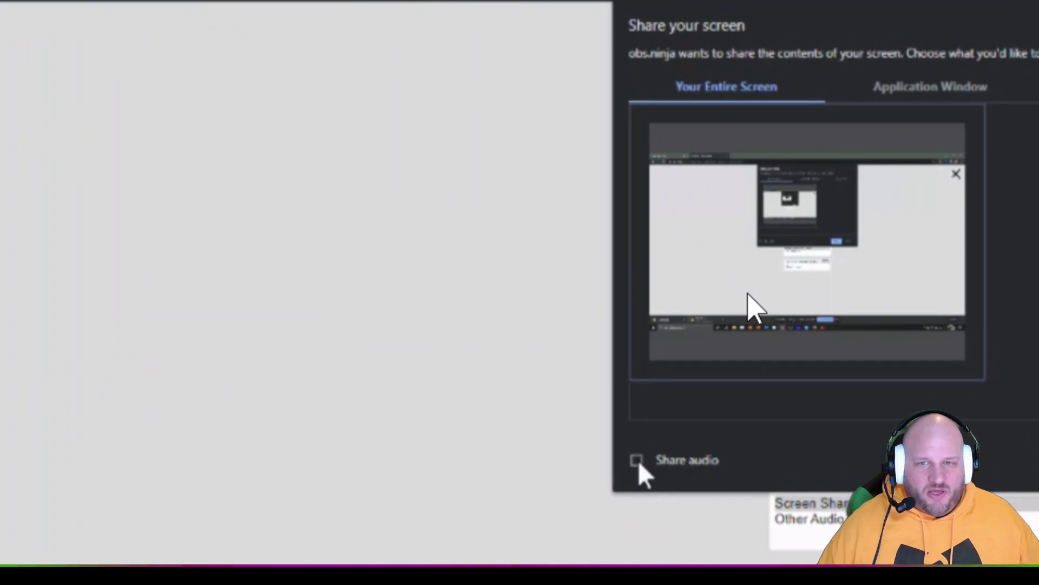
pyautogui.click(637, 461)
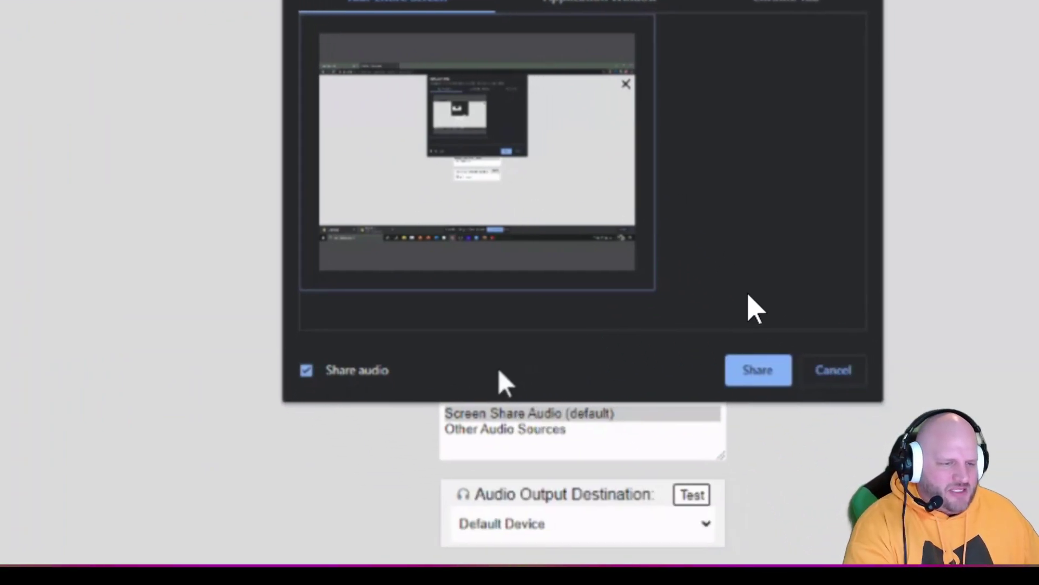
pyautogui.click(757, 373)
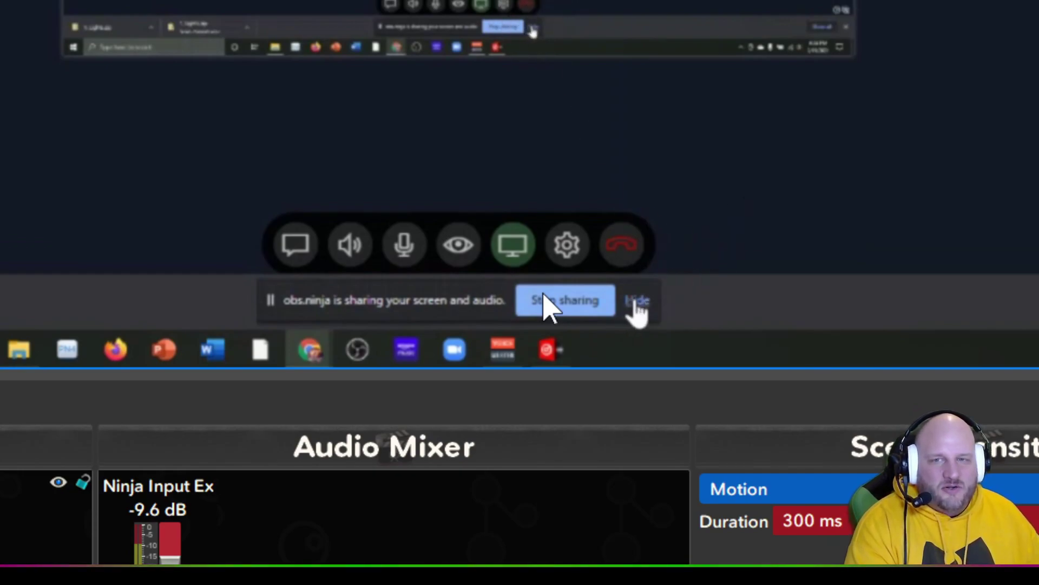
# Hide Chrome's screen-sharing notice bar
pyautogui.click(637, 302)
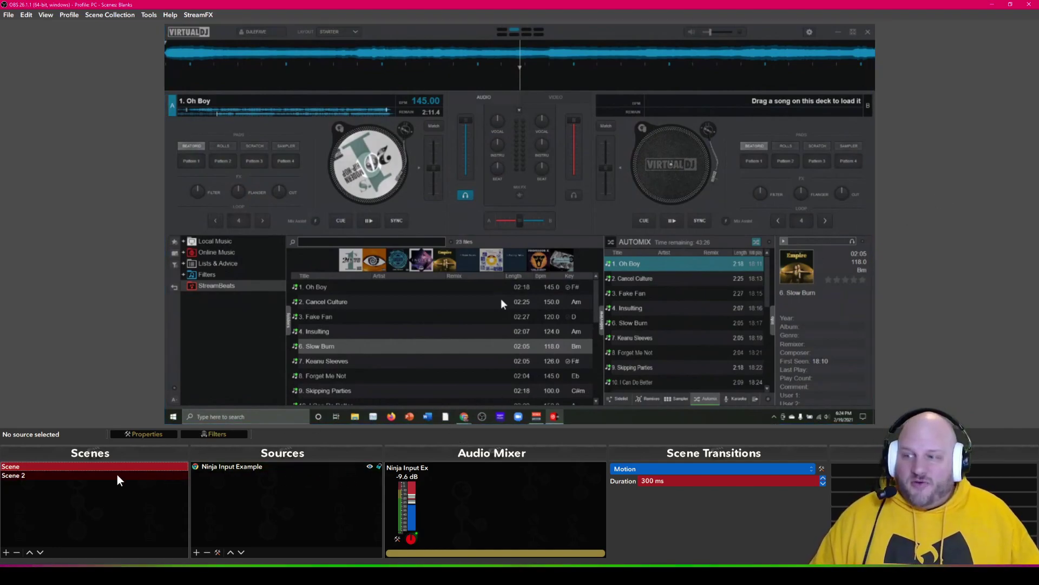
# Switch to Scene 2, select the YouTube Example Ninja source and check its context menu
pyautogui.click(60, 475)
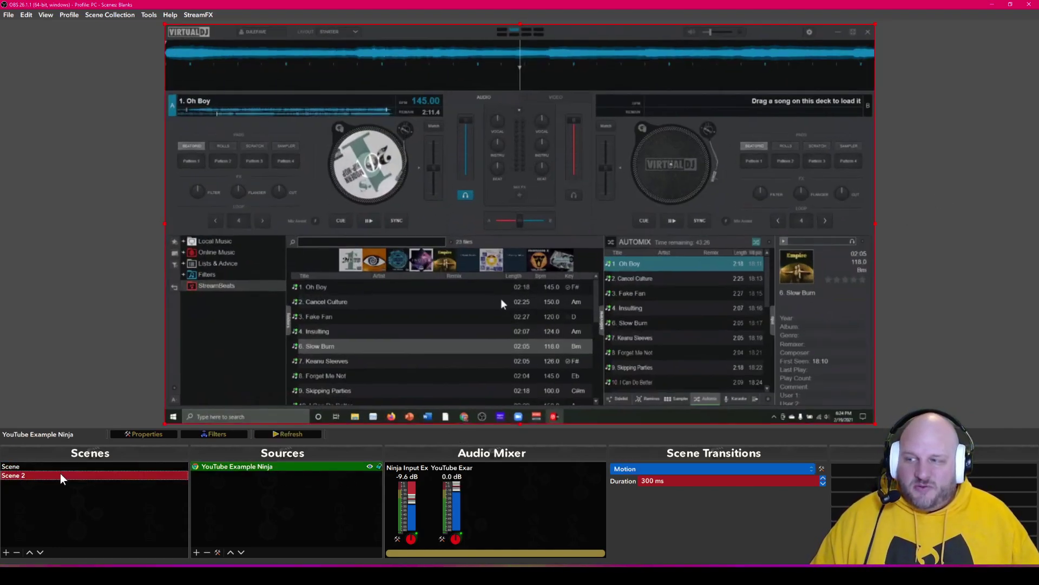
pyautogui.click(231, 475)
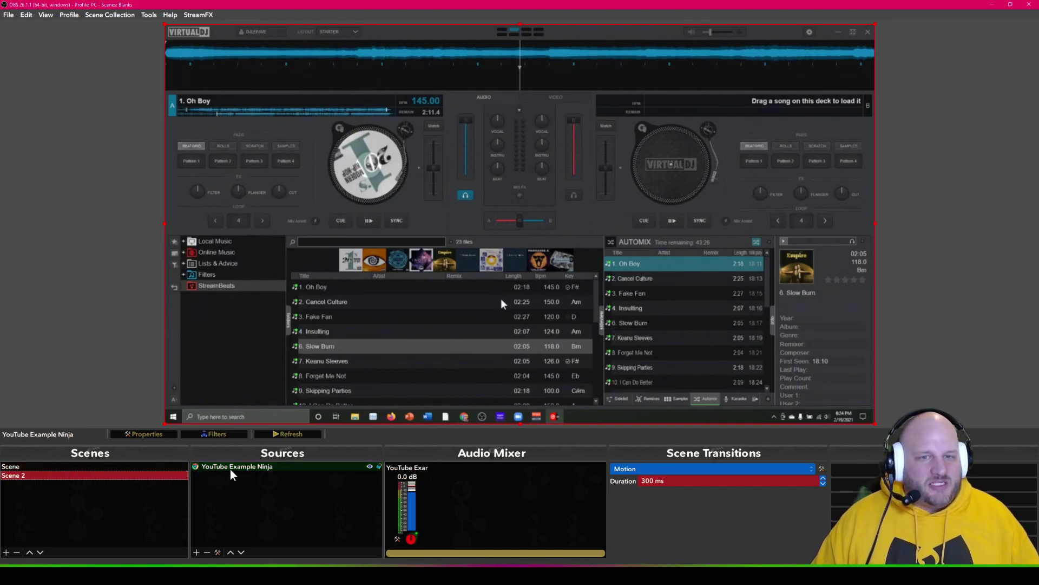
pyautogui.rightClick(231, 475)
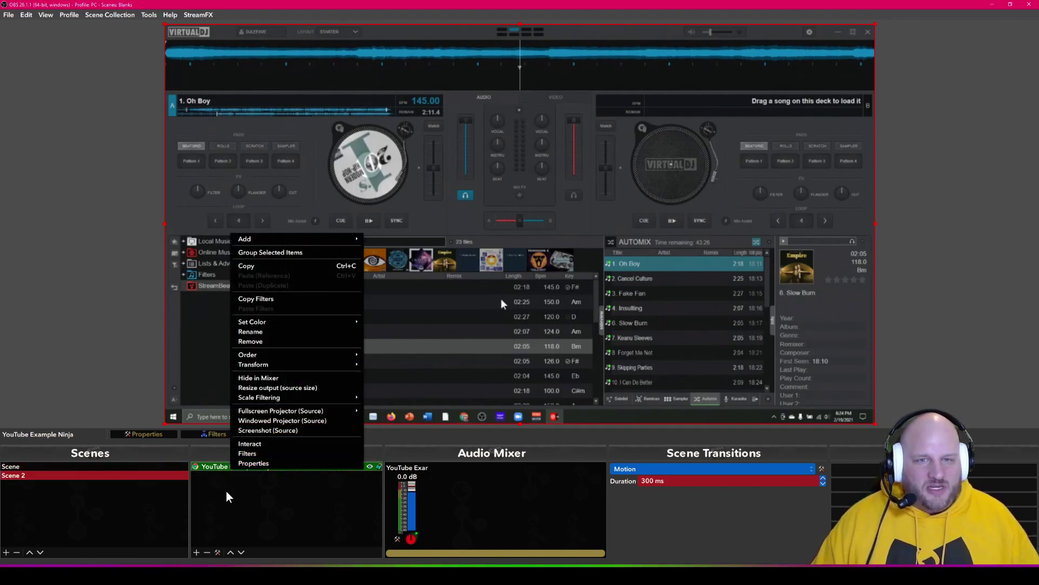
pyautogui.click(226, 495)
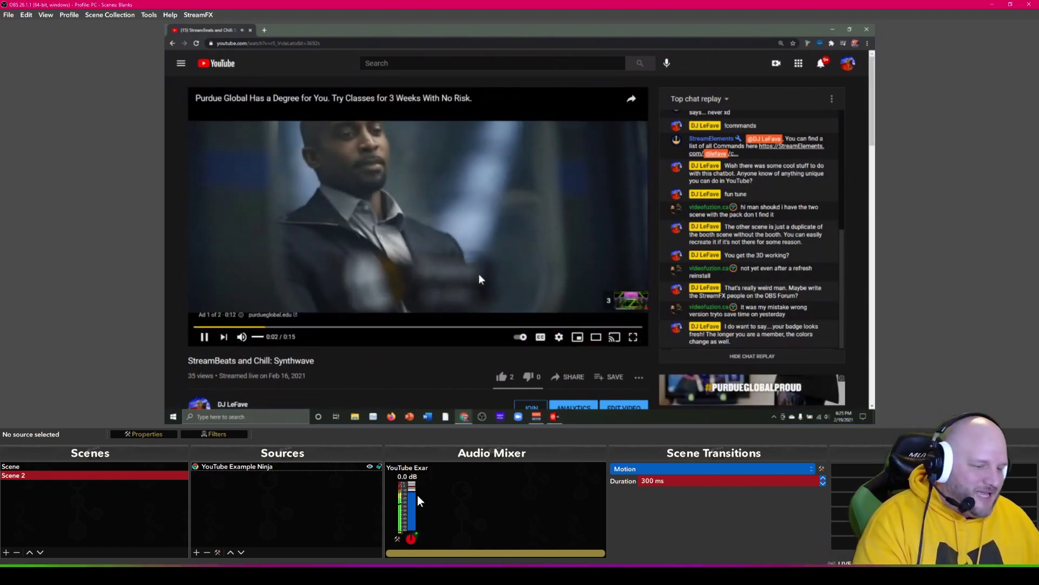
# Skip the YouTube ad and pause the StreamBeats and Chill: Synthwave video
pyautogui.click(630, 302)
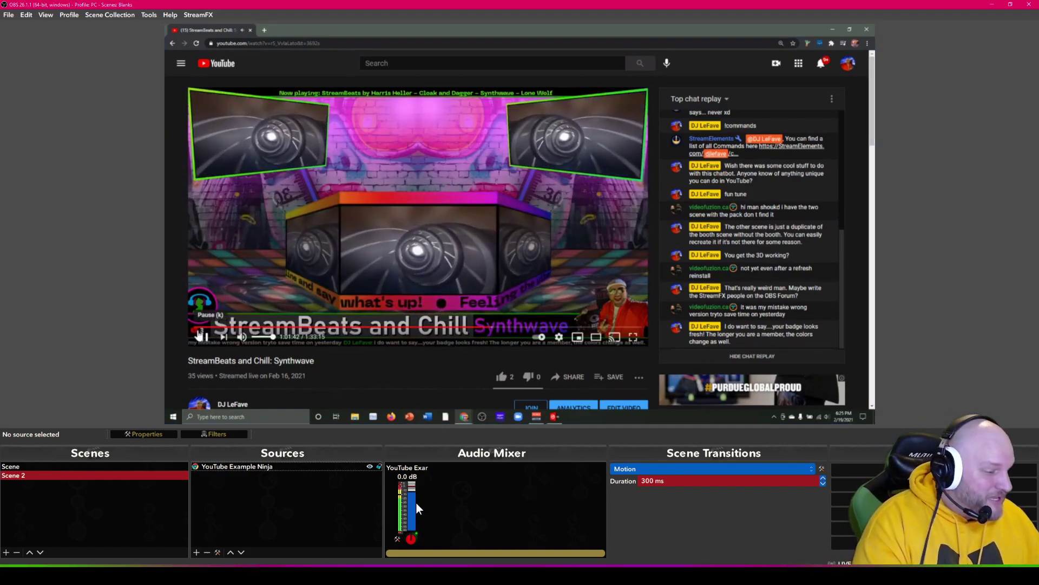
pyautogui.click(204, 337)
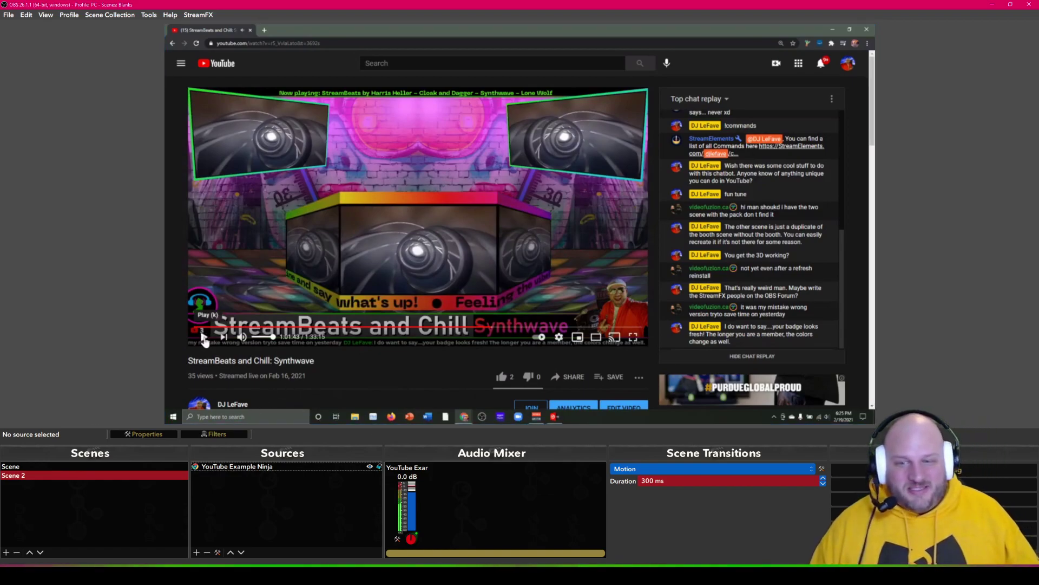